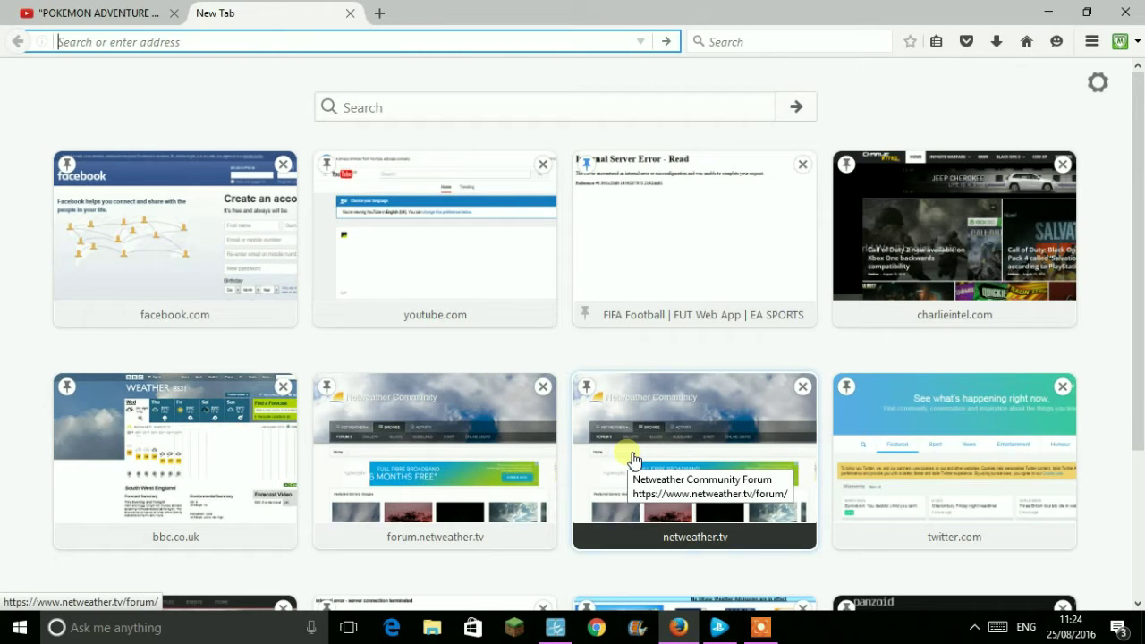
Step: Type 'playstation now' into the address bar of a new Firefox tab
{"action": "type", "text": "plays"}
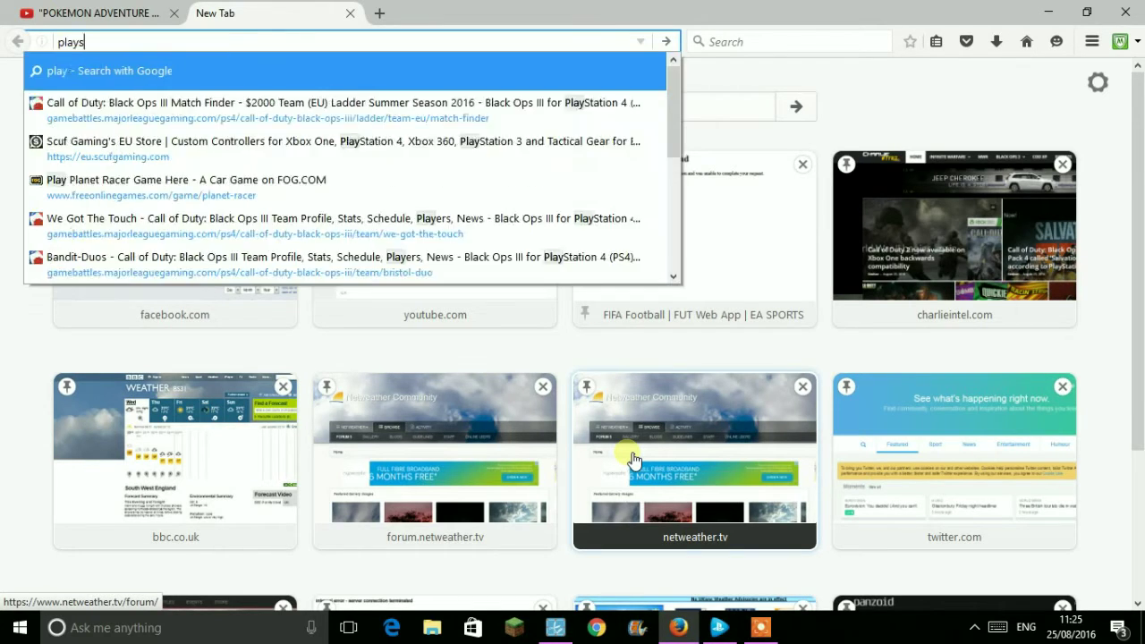
{"action": "type", "text": "tation "}
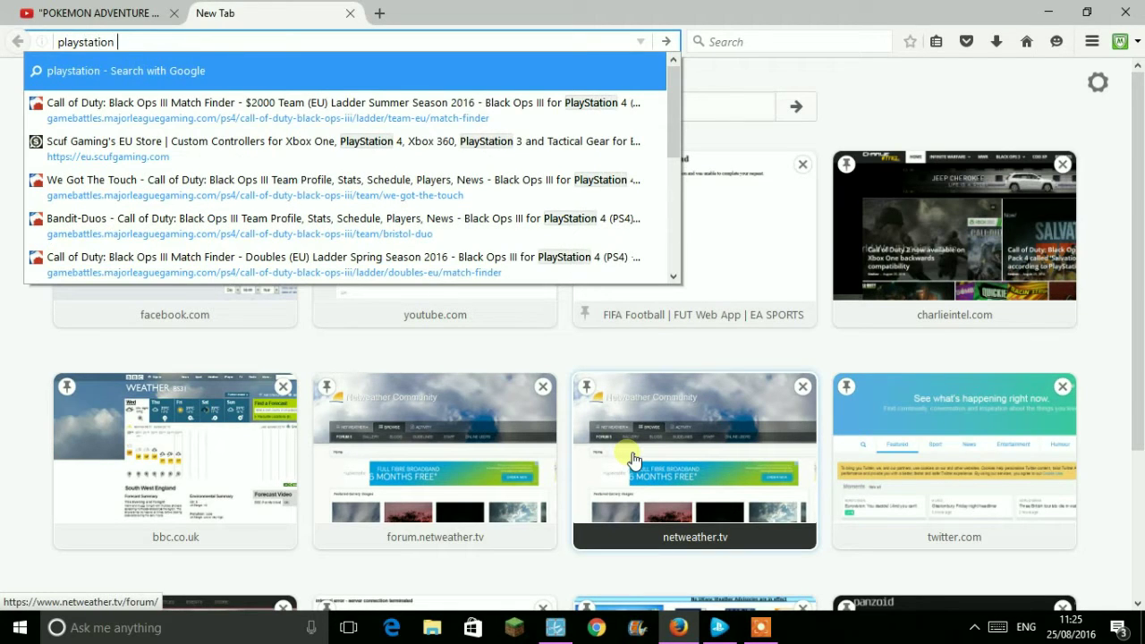
{"action": "type", "text": "now"}
Step: Search Google for 'playstation now' and open the official PlayStation Now page
{"action": "key", "text": "Return"}
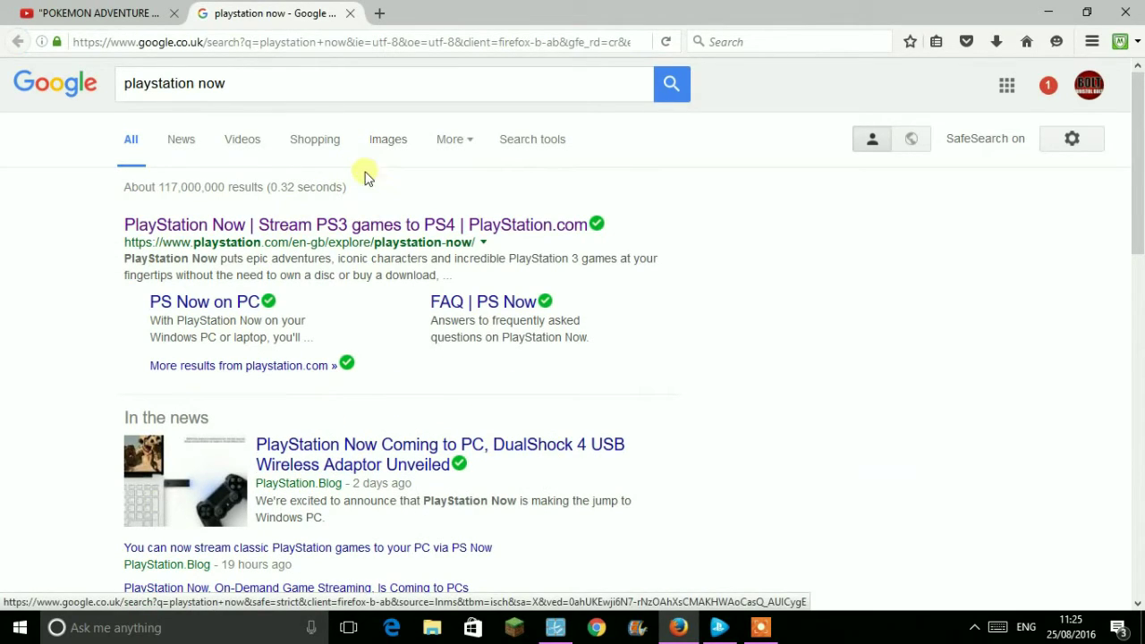
{"action": "left_click", "coordinate": [357, 229]}
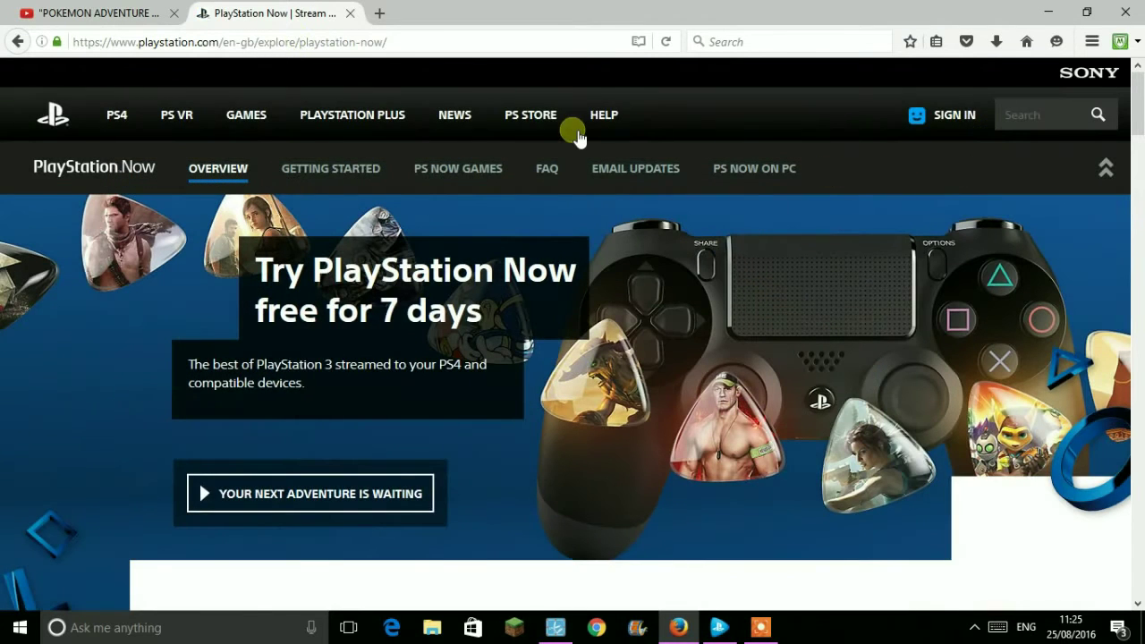
Step: Go to the PS Now games page, then bring up Firefox's recent downloads list
{"action": "left_click", "coordinate": [472, 177]}
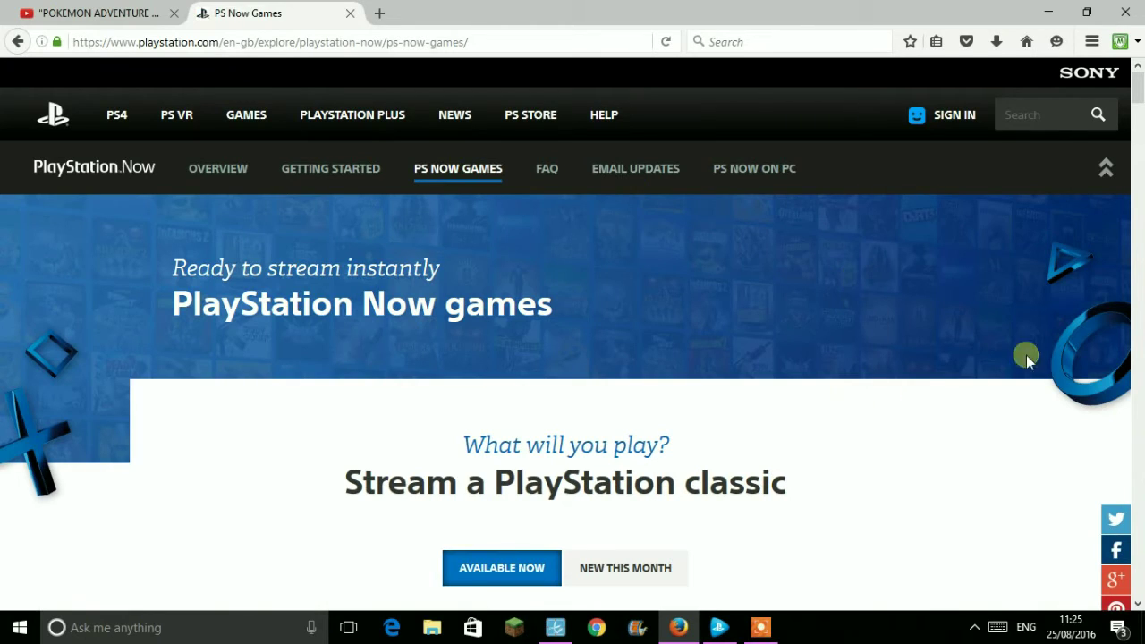
{"action": "left_click", "coordinate": [995, 41]}
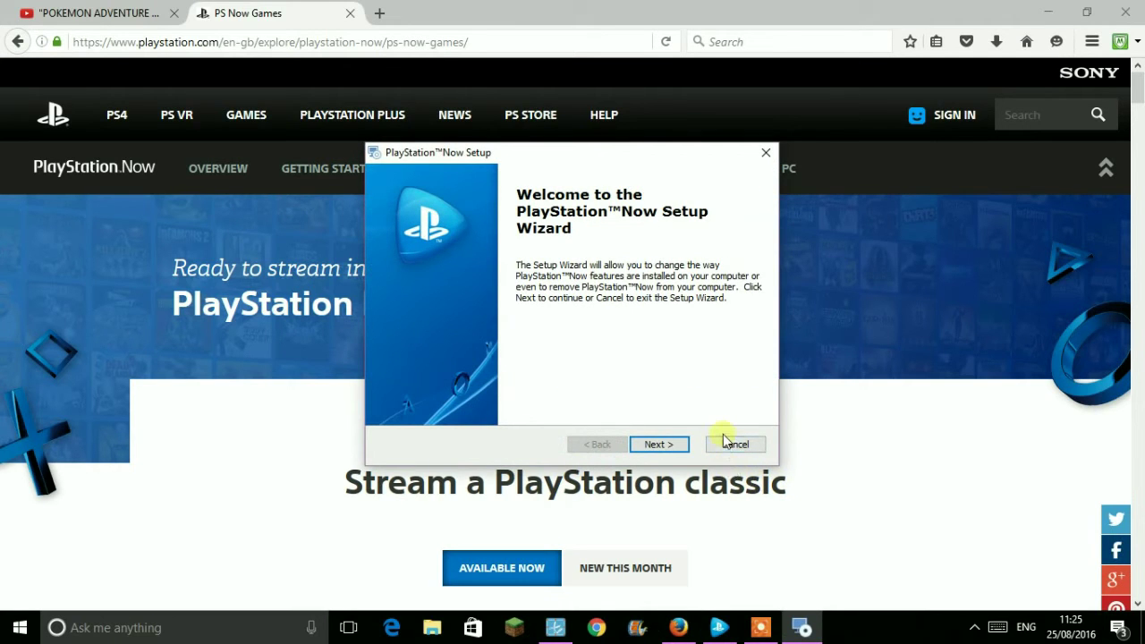
Step: Cancel the PlayStation Now setup wizard, confirm the cancellation, and close it without modifying the installation
{"action": "left_click", "coordinate": [726, 444]}
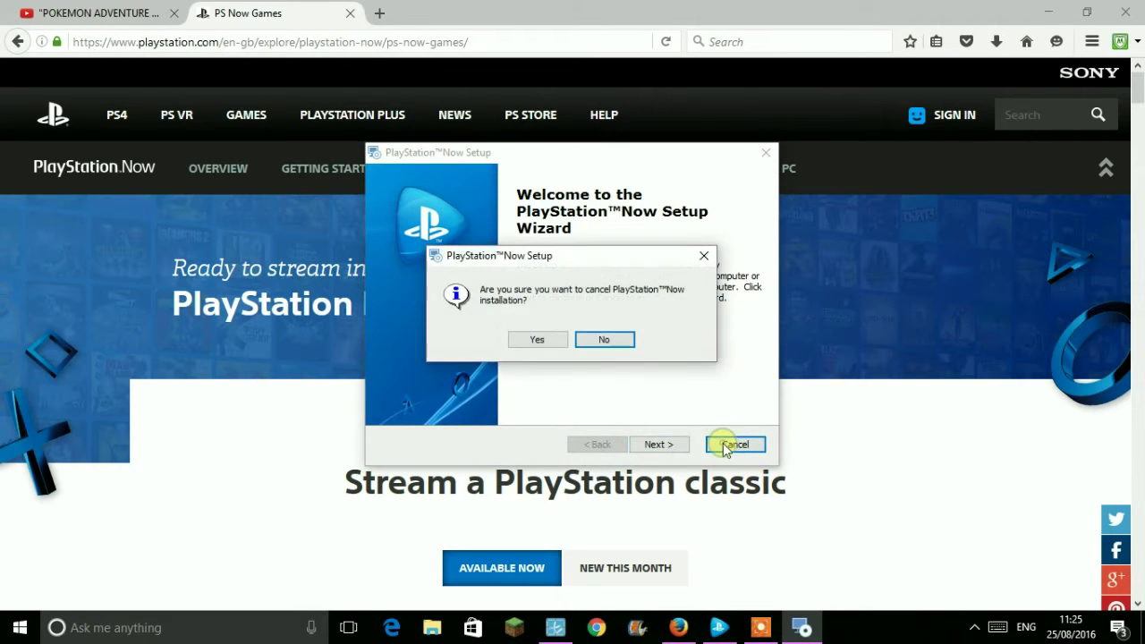
{"action": "left_click", "coordinate": [542, 339]}
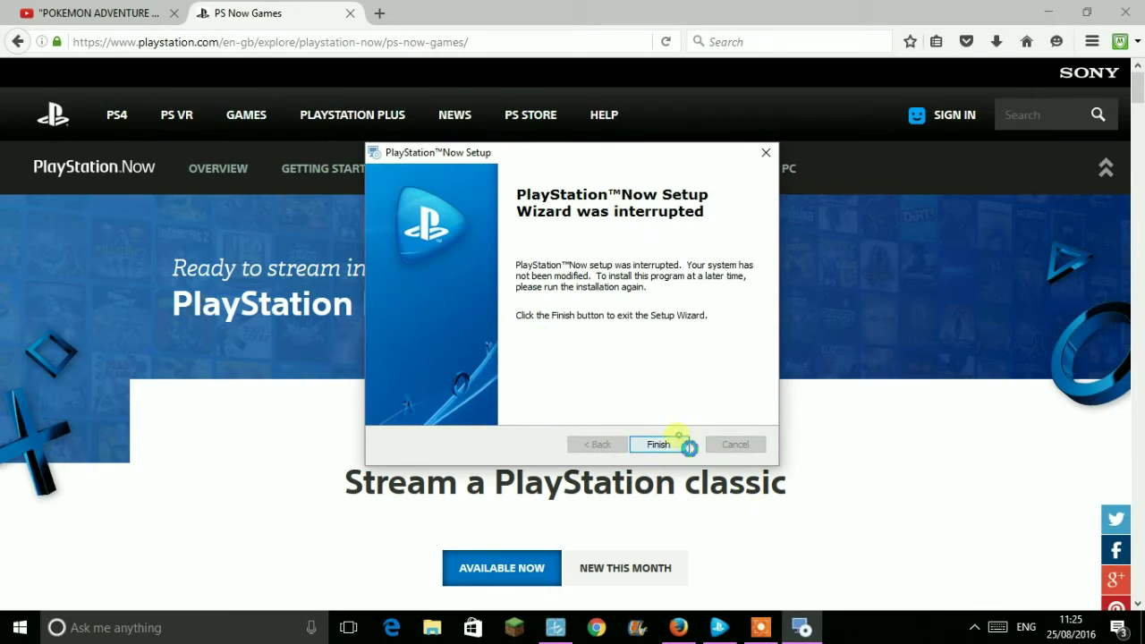
{"action": "left_click", "coordinate": [679, 439]}
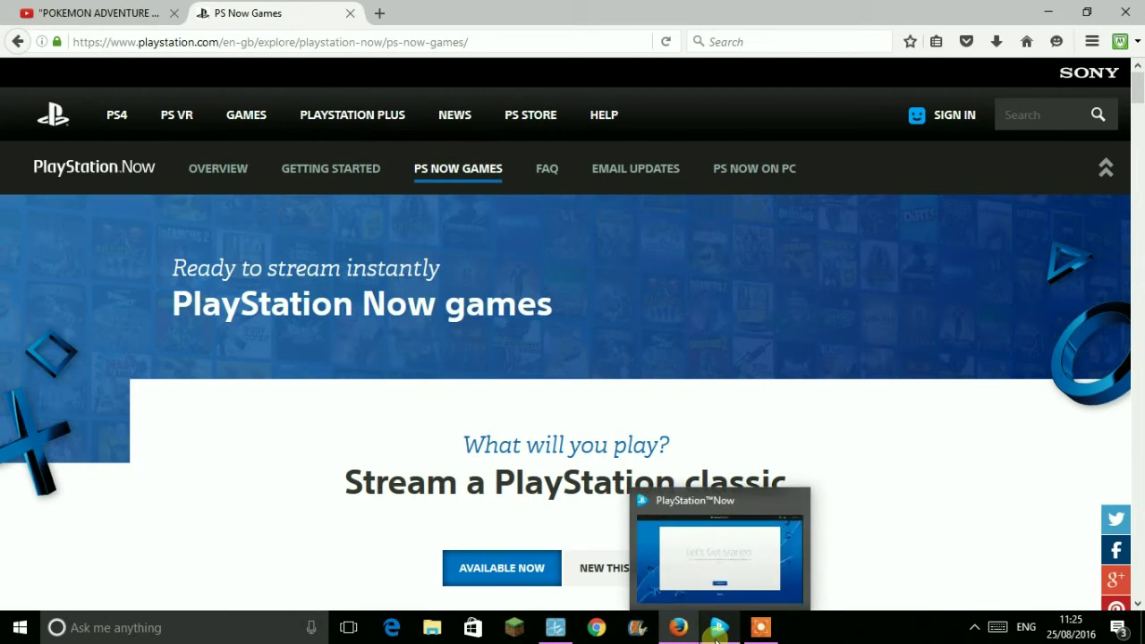
{"action": "left_click", "coordinate": [717, 635]}
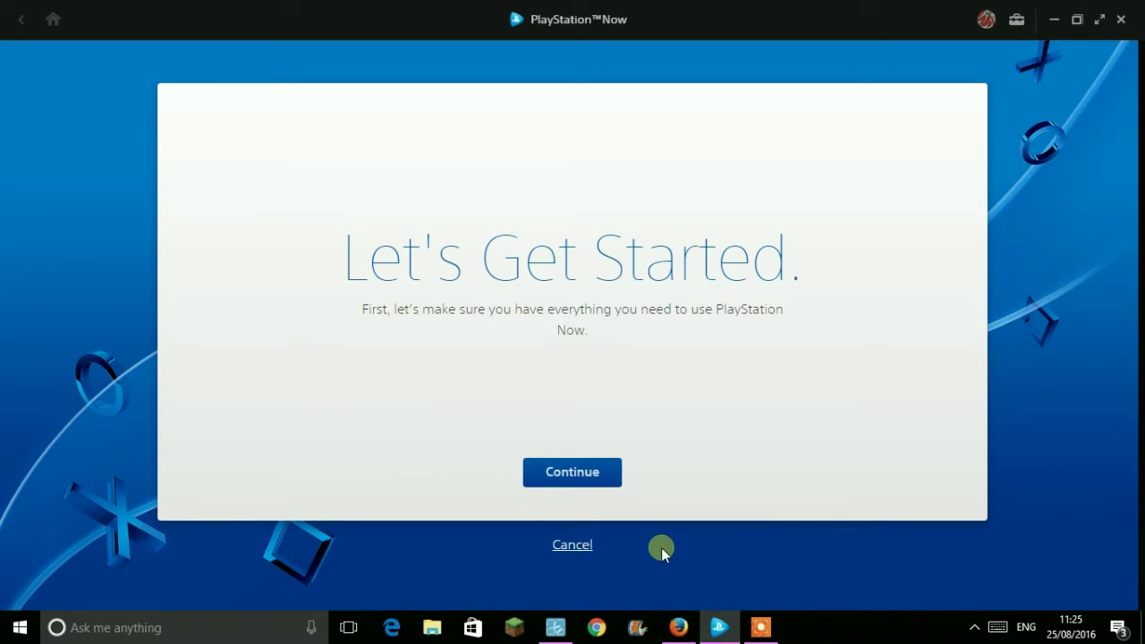
Step: Start the app's setup and advance to the 7 Day Free Trial technical requirements (5 Mbps minimum, 12 Mbps recommended)
{"action": "left_click", "coordinate": [575, 545]}
{"action": "left_click", "coordinate": [600, 466]}
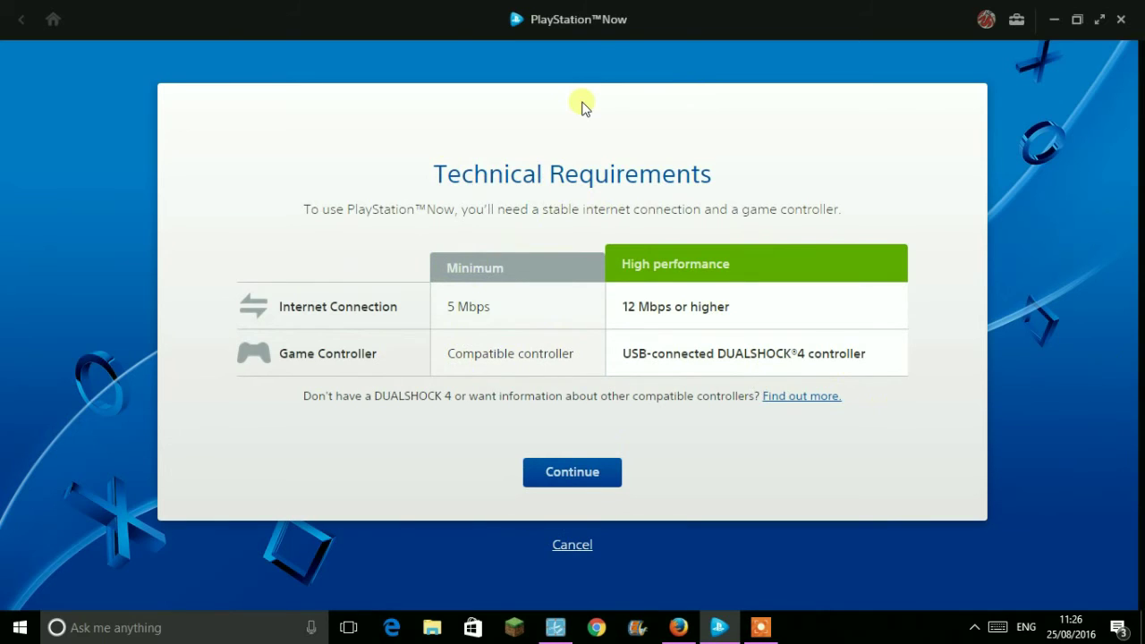
Step: Run the internet connection quality check until it reports 'Looks good!'
{"action": "left_click", "coordinate": [564, 474]}
{"action": "left_click", "coordinate": [583, 468]}
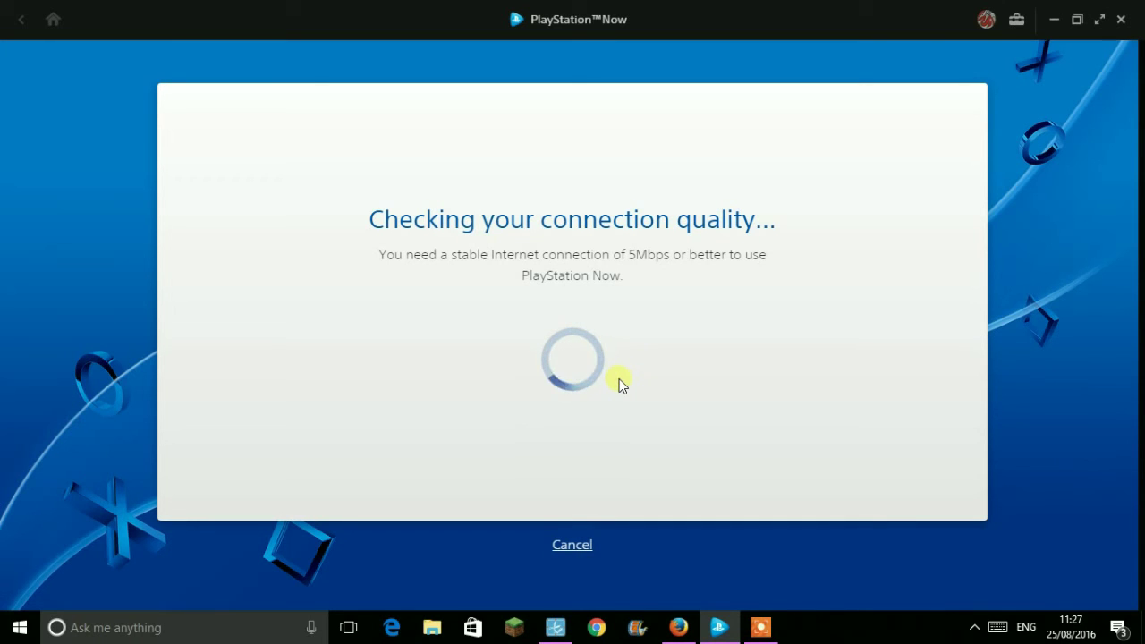
{"action": "mouse_move", "coordinate": [555, 627]}
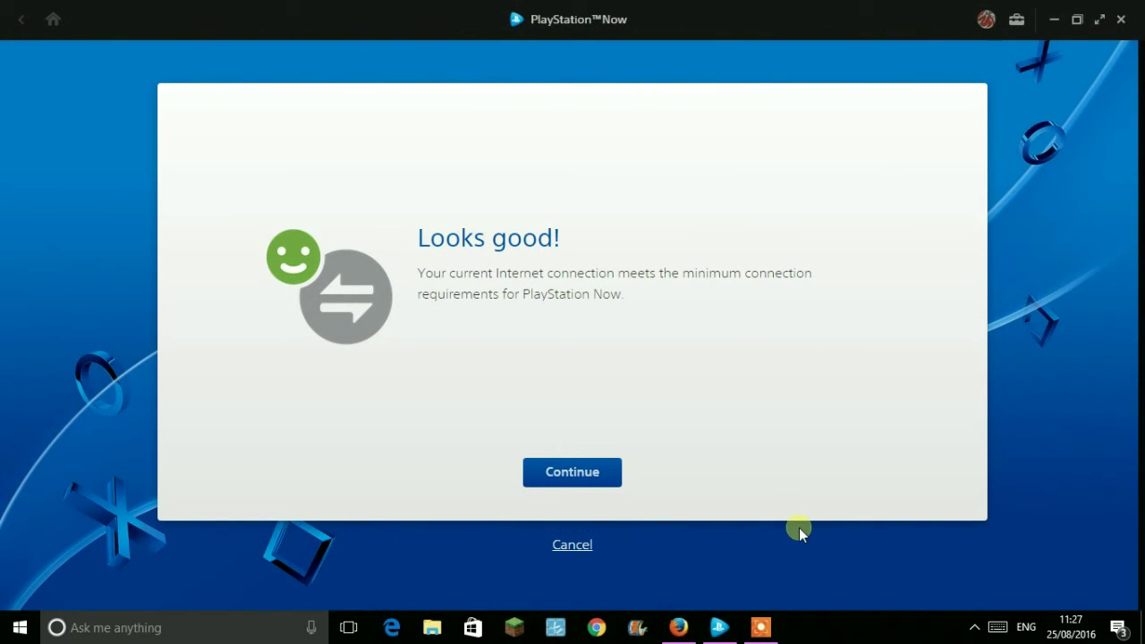
Step: Proceed to the Sony credit card form and scroll through its empty billing and card fields
{"action": "left_click", "coordinate": [576, 477]}
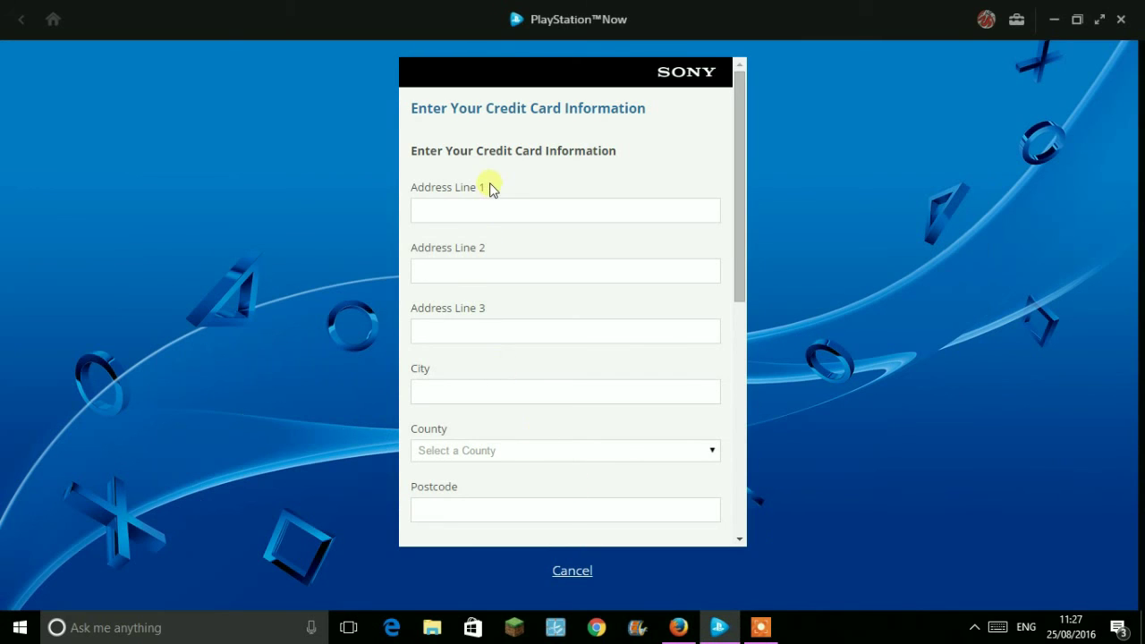
{"action": "mouse_move", "coordinate": [736, 223]}
{"action": "left_mouse_down"}
{"action": "mouse_move", "coordinate": [769, 506]}
{"action": "mouse_move", "coordinate": [797, 243]}
{"action": "left_mouse_up"}
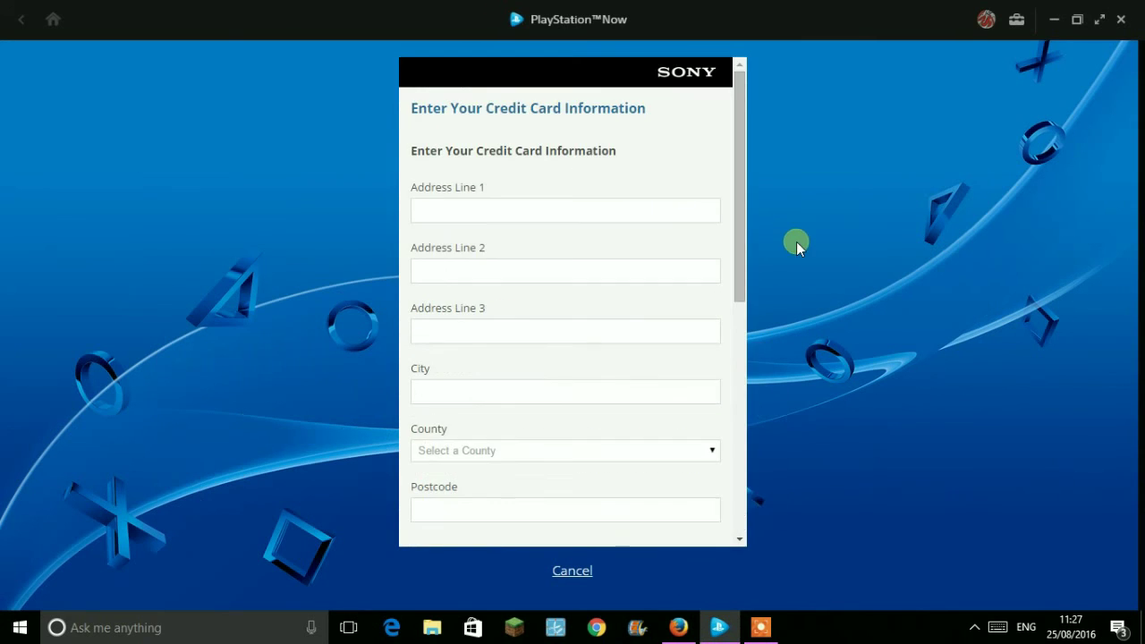
{"action": "left_click_drag", "start_coordinate": [743, 216], "coordinate": [773, 472]}
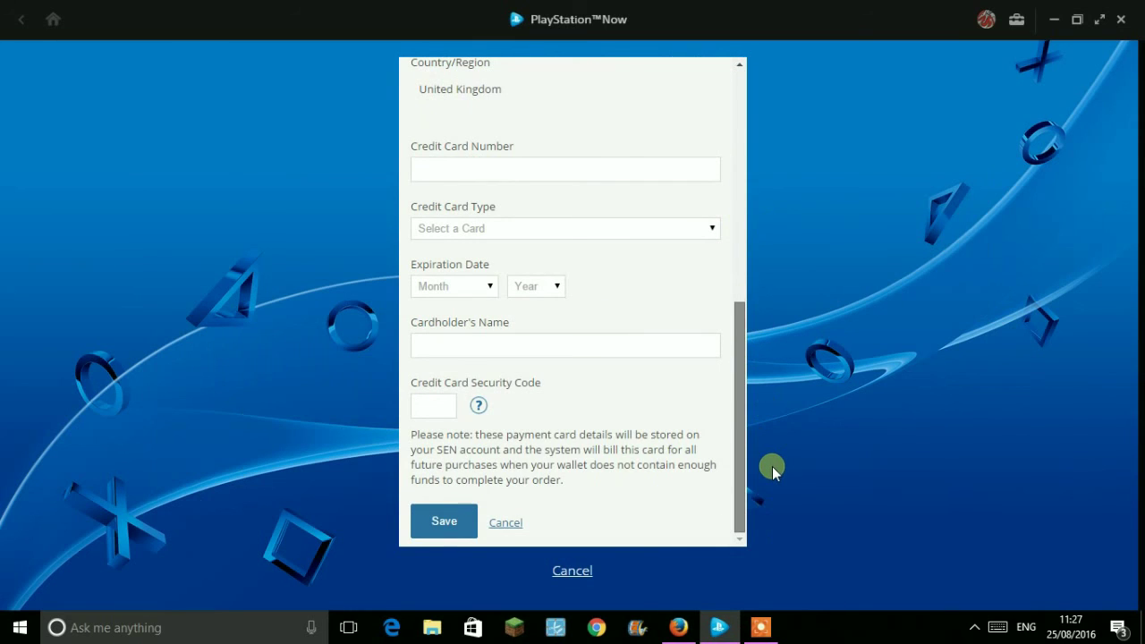